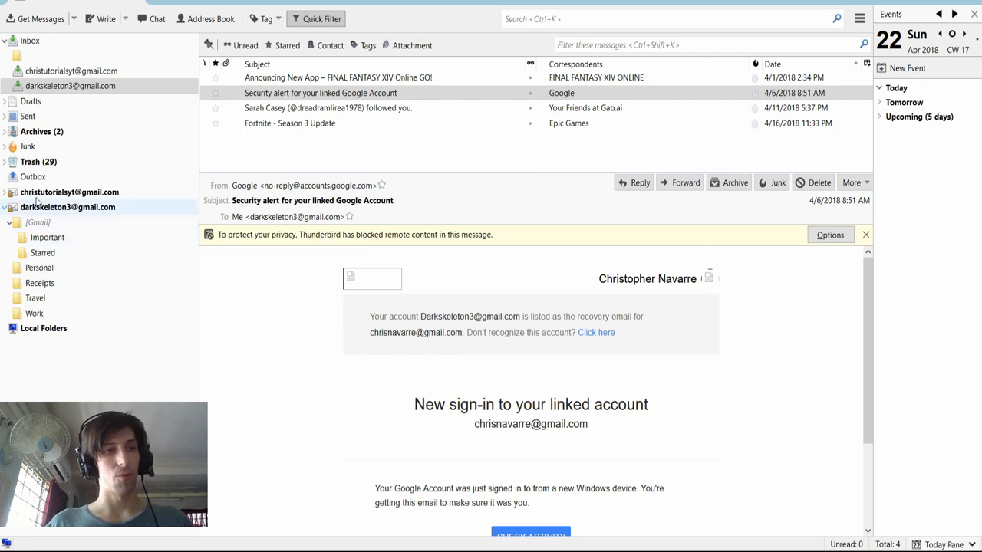
Step: Create a new folder named Security Alerts under the second Gmail account
right_click(75, 208)
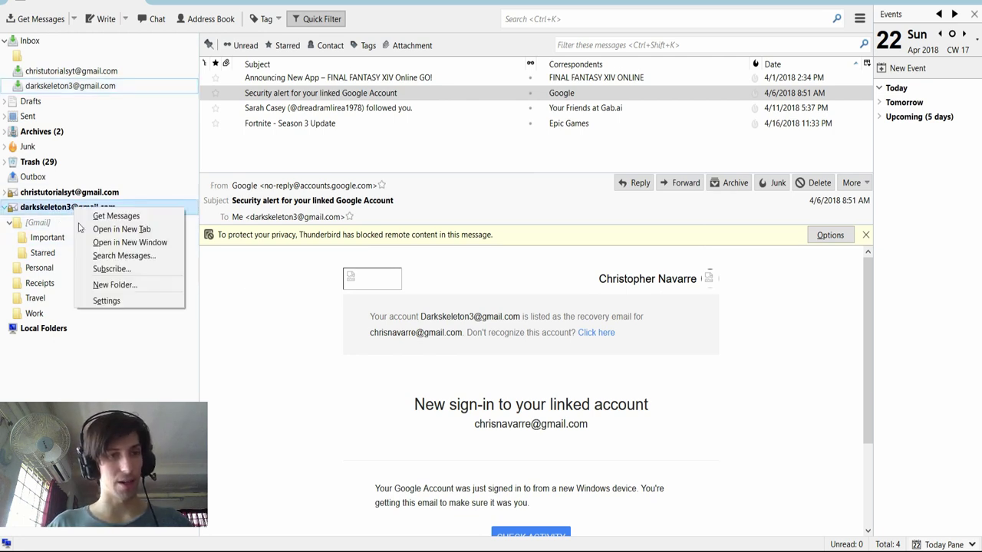
click(108, 288)
drag(476, 206, 396, 261)
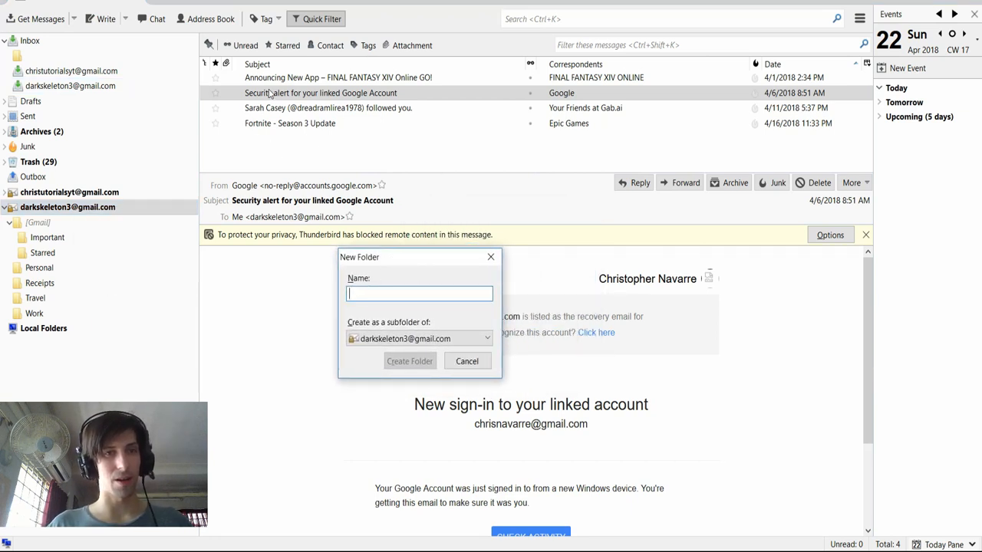
text(Se)
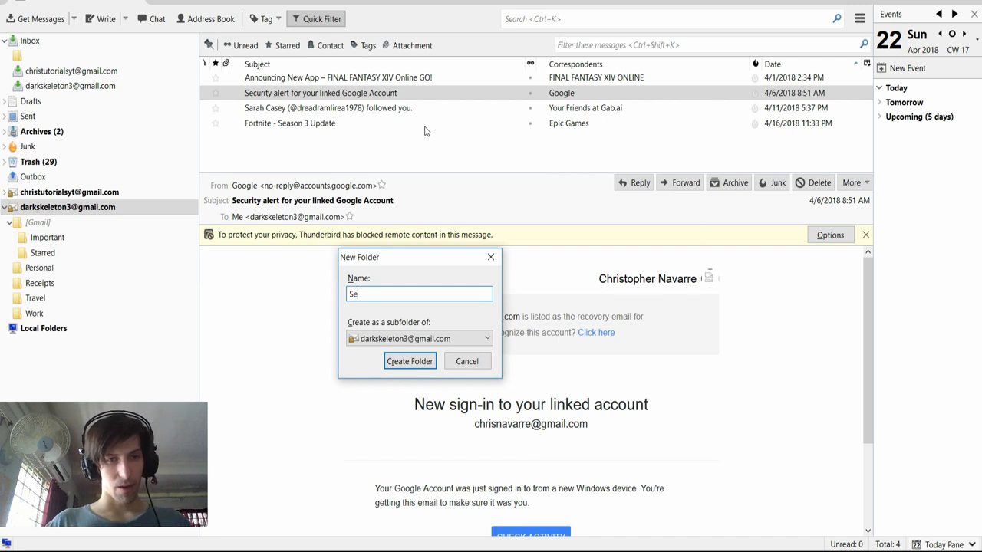
text(curity Alerts)
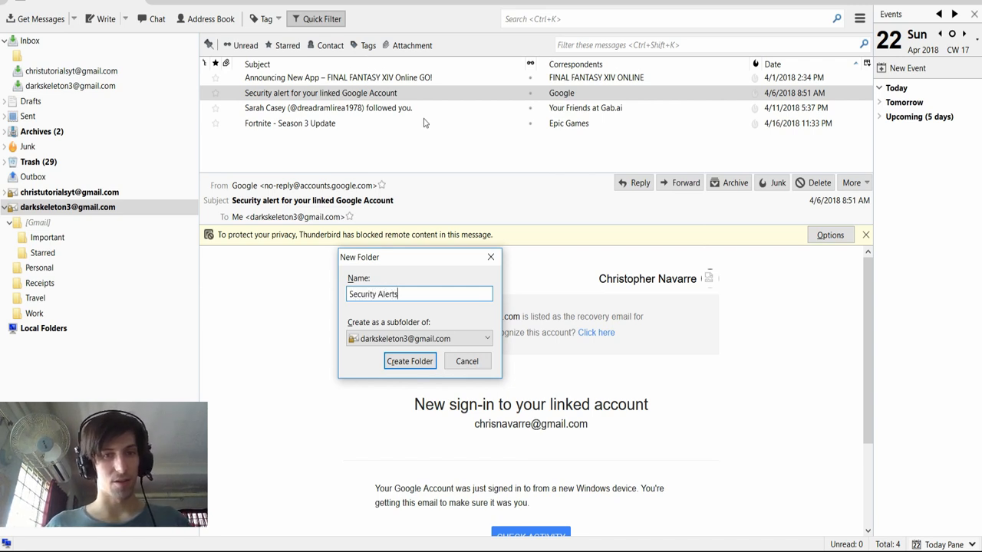
click(410, 361)
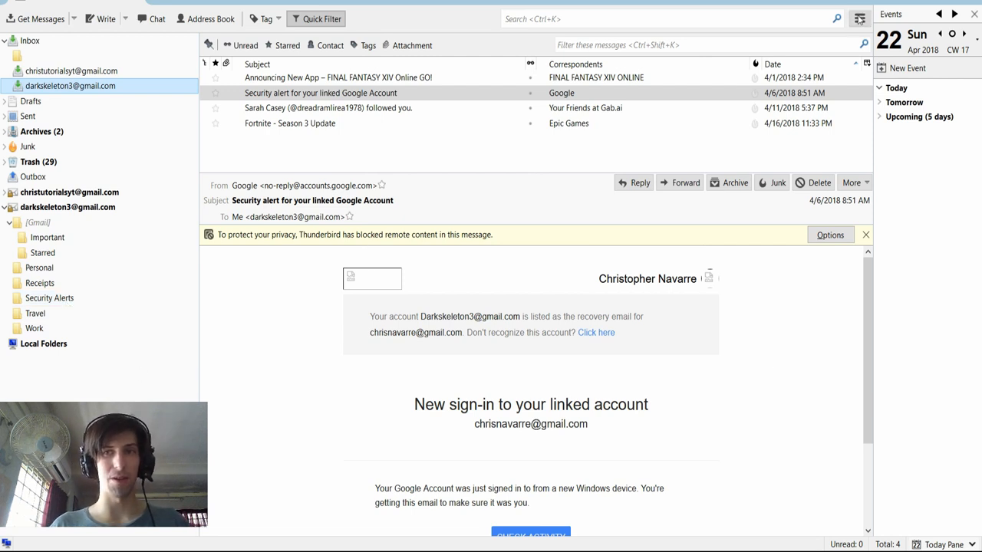
Step: Bring up Message Filters via Tools, keeping the current Gmail account selected in 'Filters for'
click(860, 19)
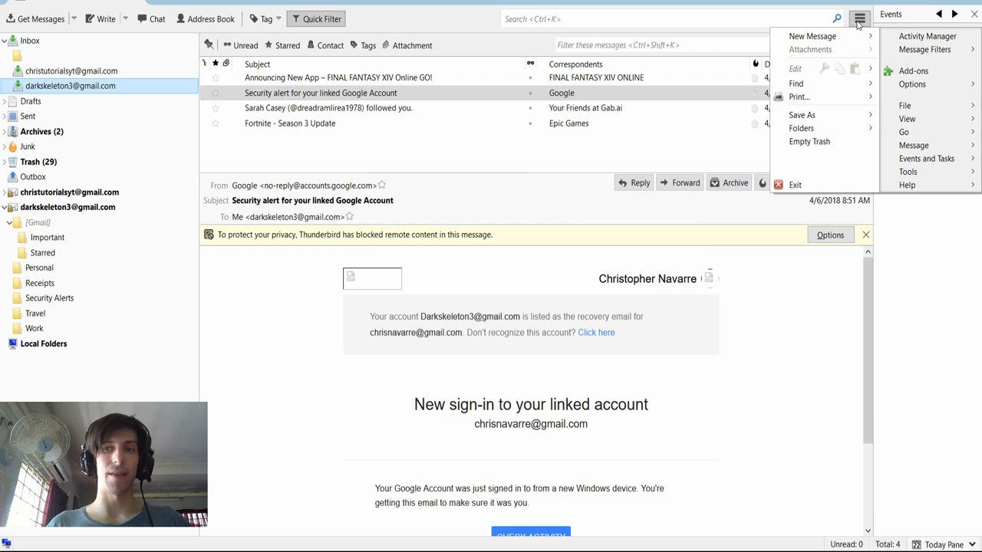
mouse_move(924, 50)
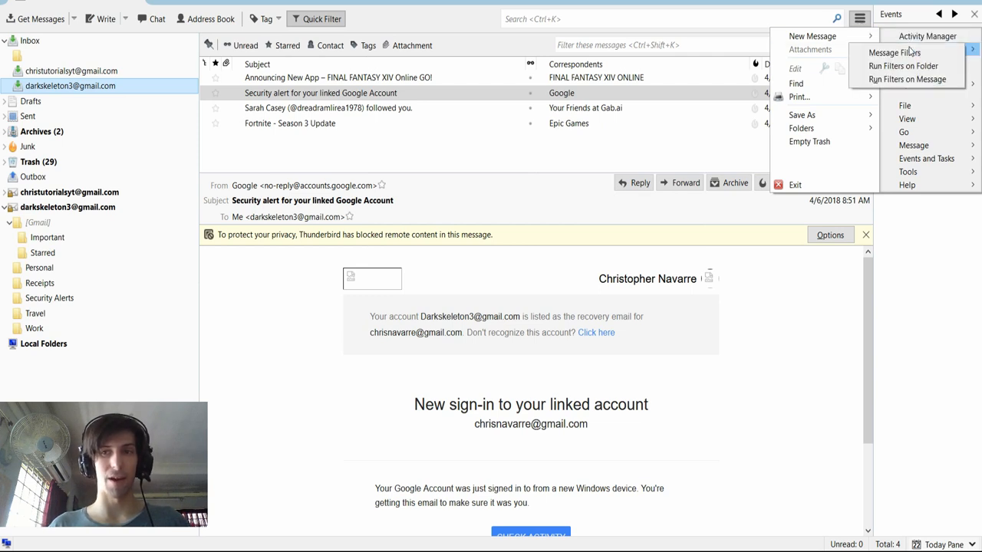
click(950, 55)
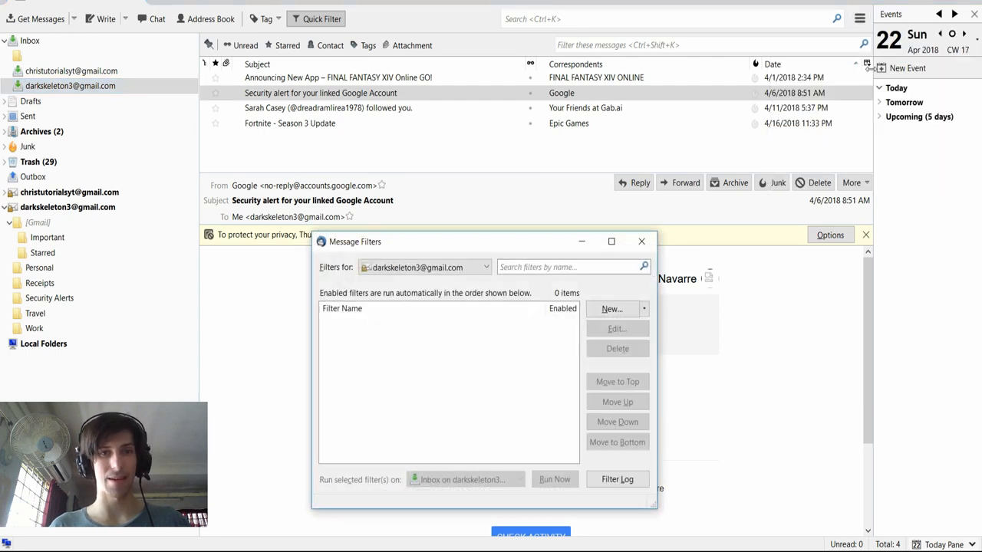
drag(442, 244, 475, 168)
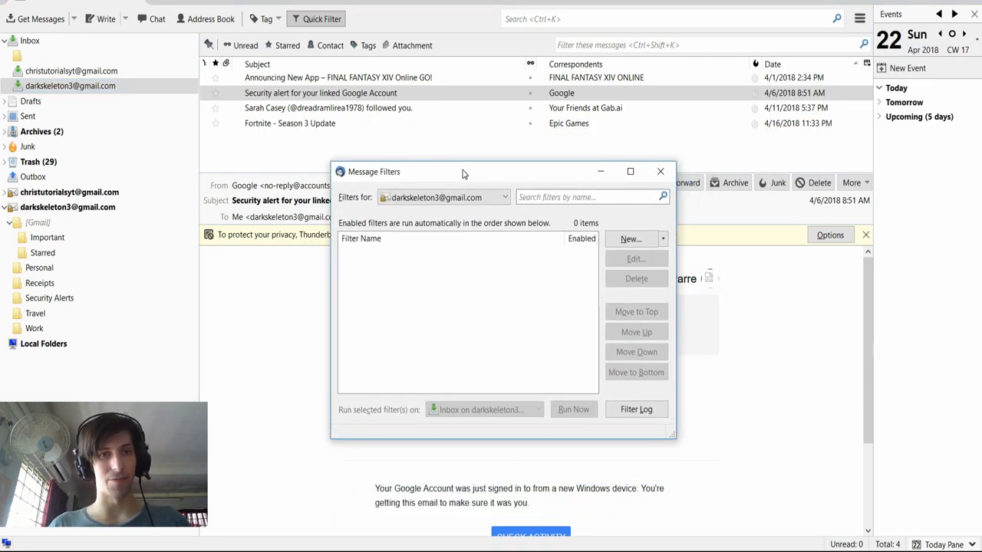
click(488, 197)
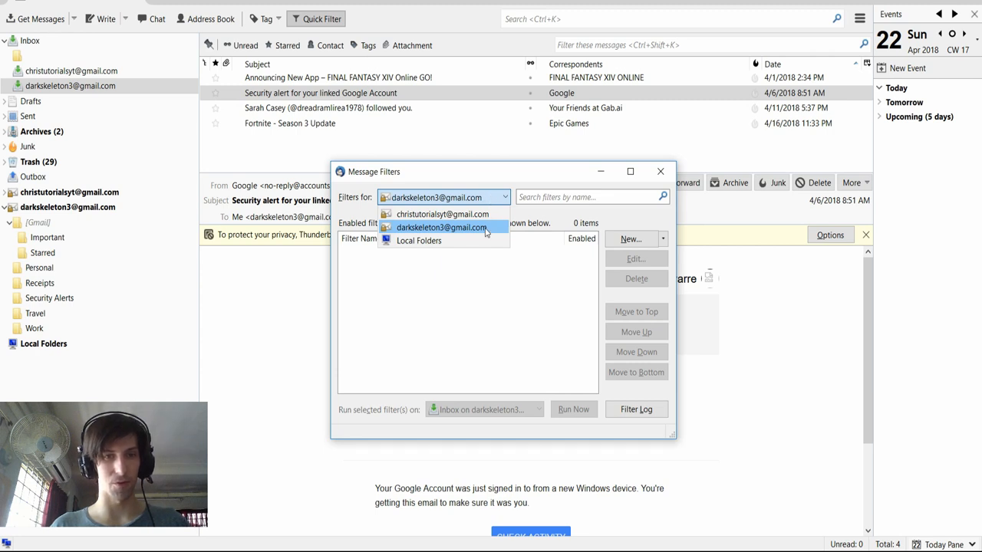
click(485, 229)
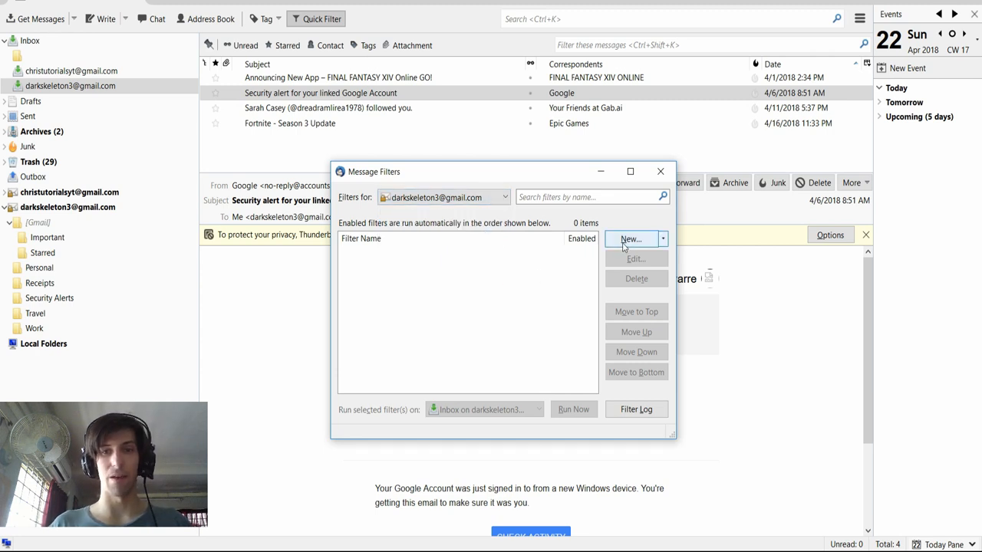
Step: Start a new filter and keep its first rule testing the message Subject
click(630, 239)
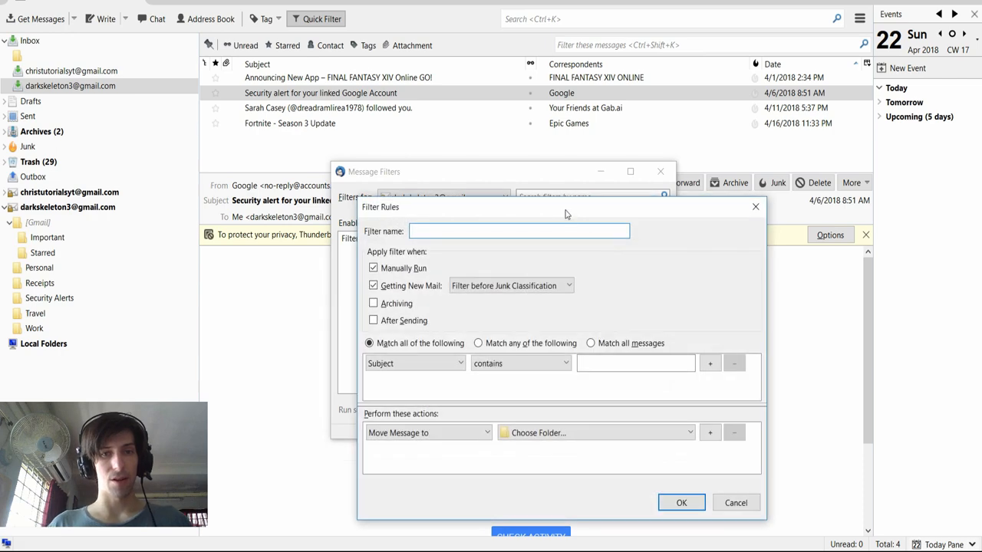
mouse_move(568, 219)
mouse_down()
mouse_move(546, 269)
mouse_move(518, 245)
mouse_up()
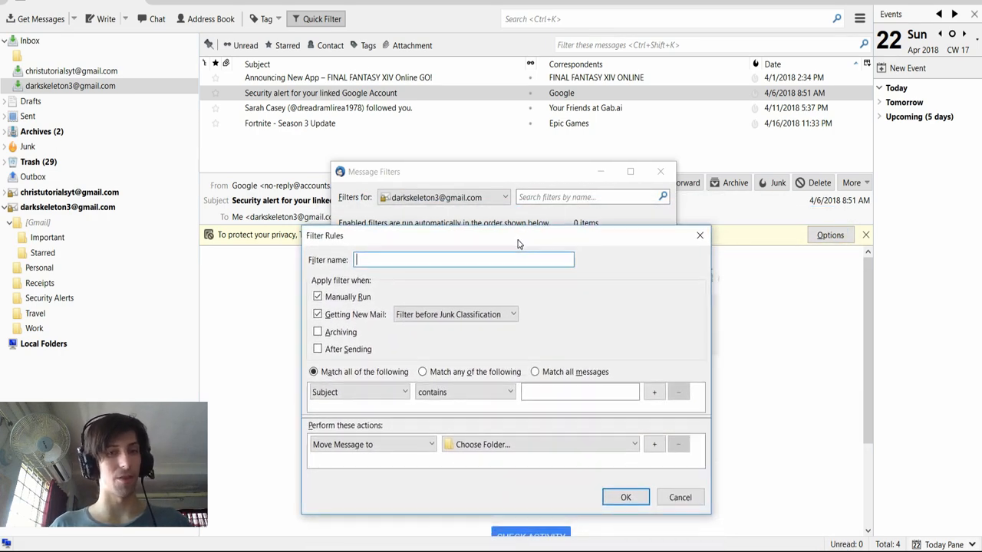
click(347, 396)
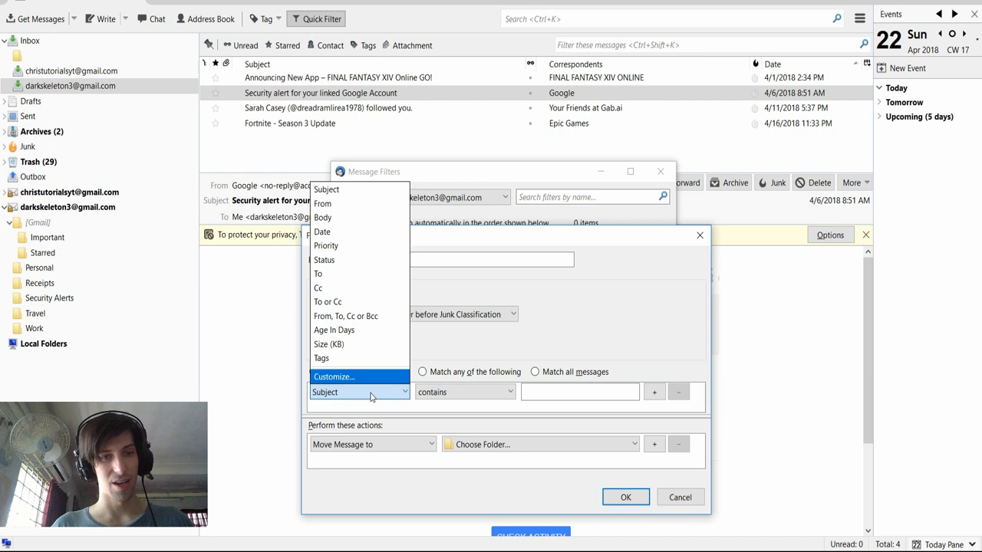
click(425, 399)
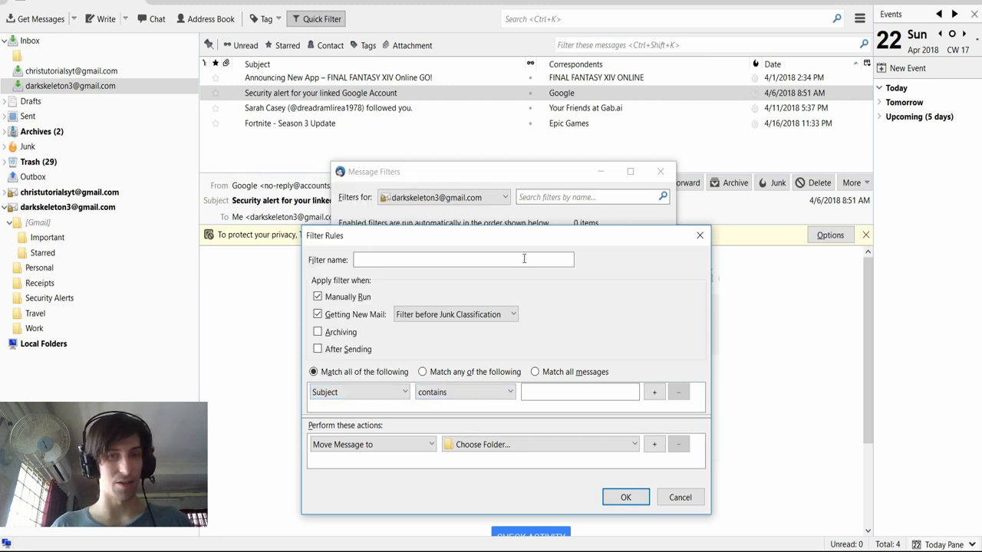
drag(520, 230, 532, 170)
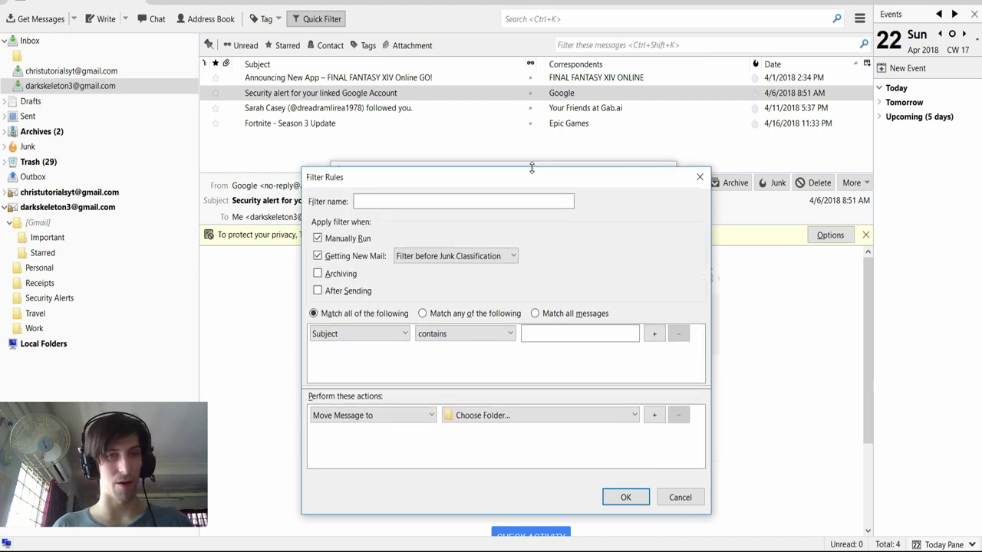
Step: Name the filter Security Alerts, match any condition, with Subject contains 'security'
click(489, 201)
text(ecu)
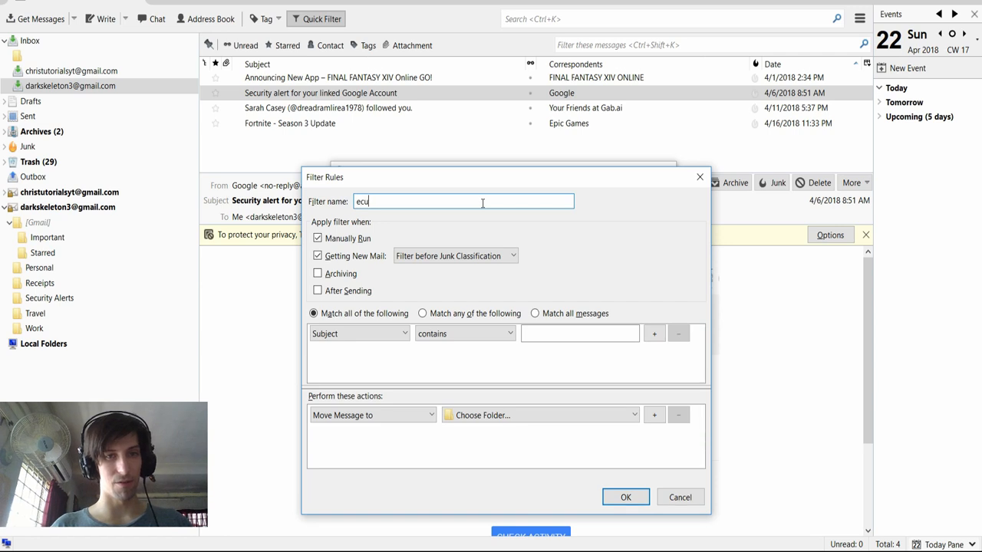
key(BackSpace)
key(BackSpace)
key(BackSpace)
text(Security A)
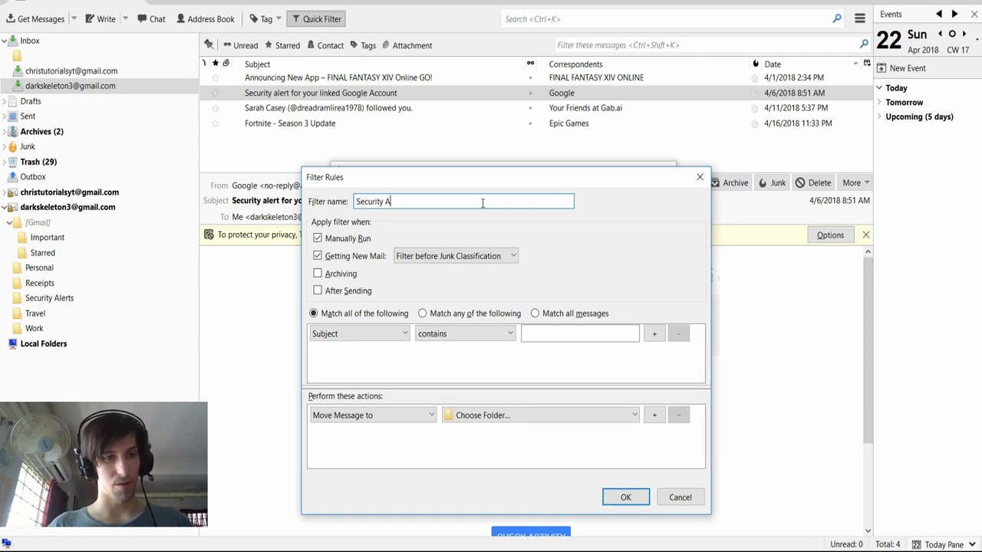
text(lerts)
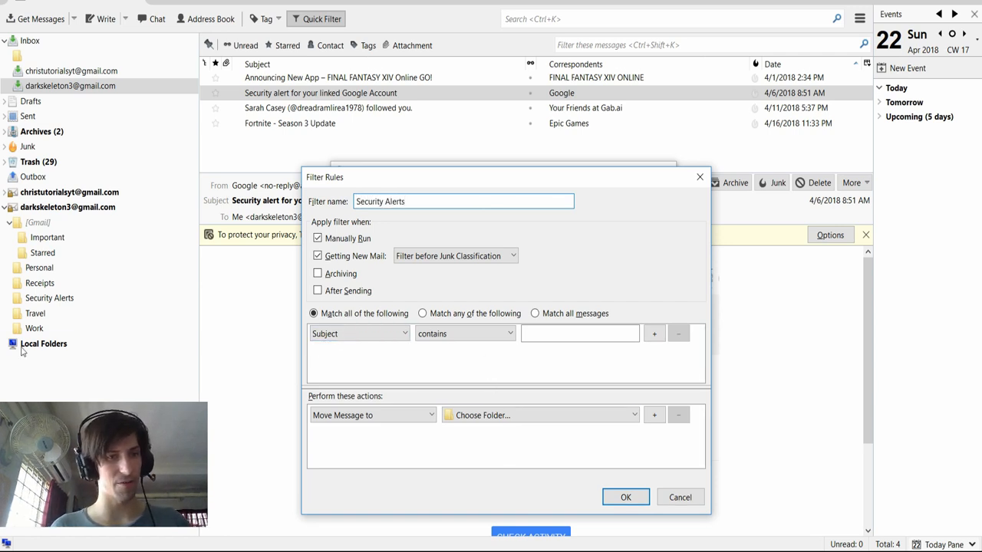
click(475, 316)
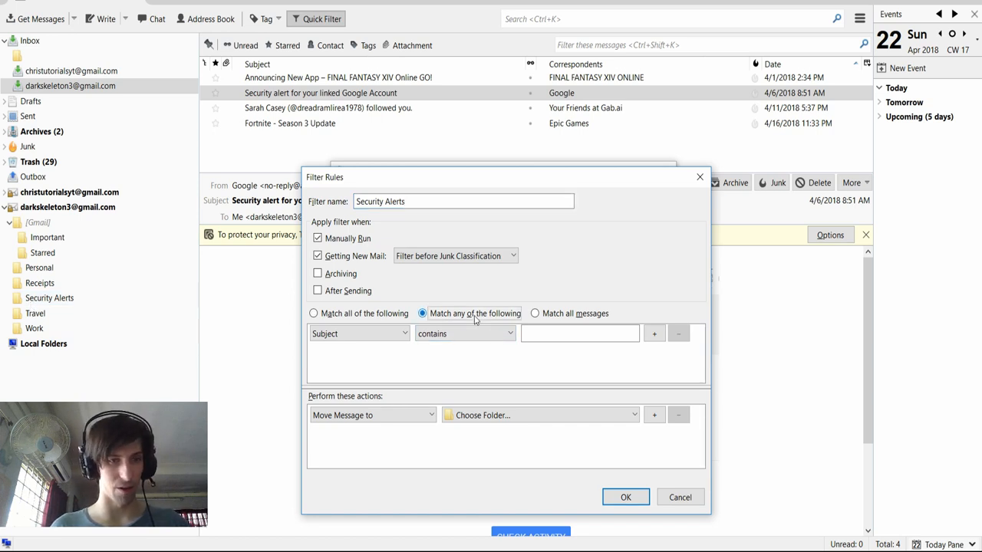
click(579, 334)
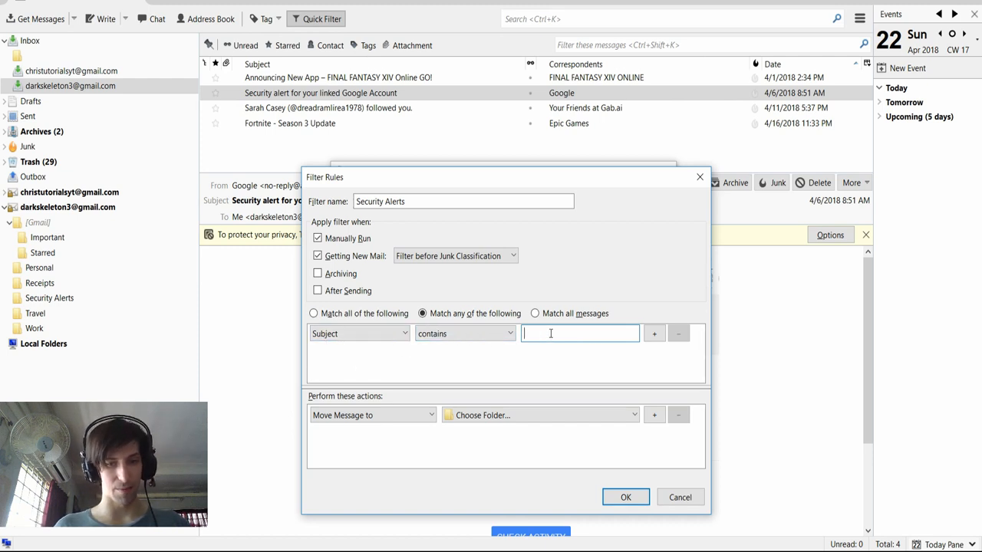
text(ecur)
key(BackSpace)
key(BackSpace)
key(BackSpace)
text(security)
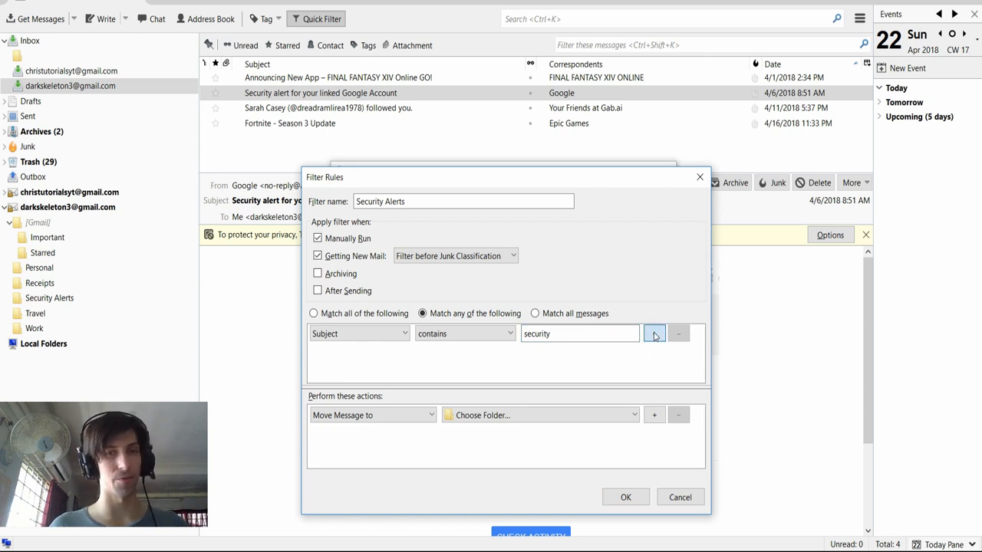
Step: Add a Subject contains 'alert' rule and set Move Message to the Security Alerts folder
click(654, 334)
text(alert)
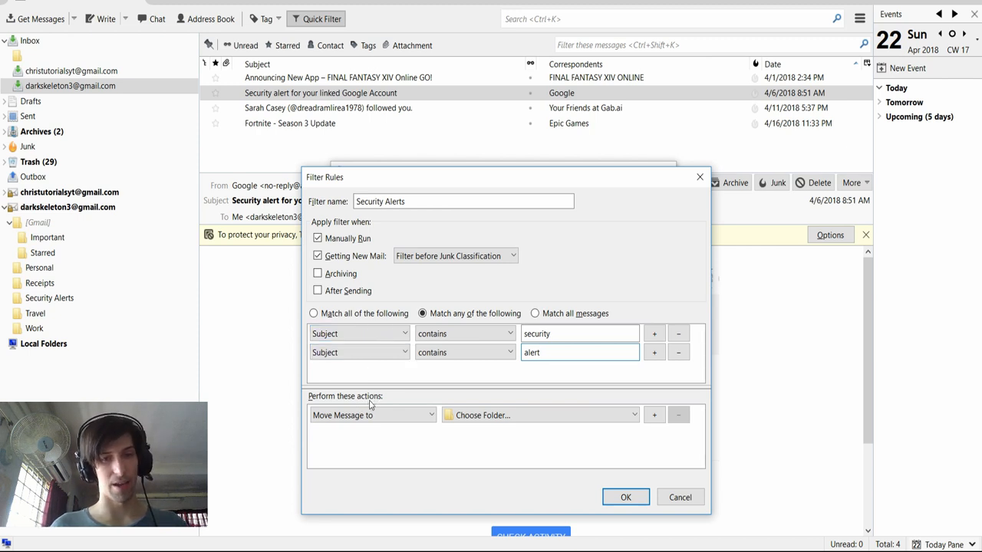
click(334, 418)
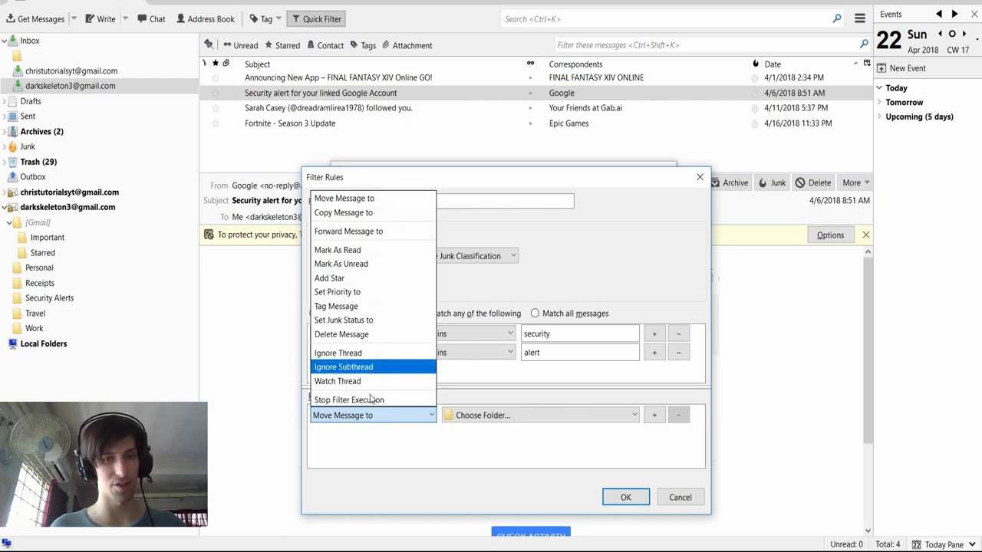
click(374, 198)
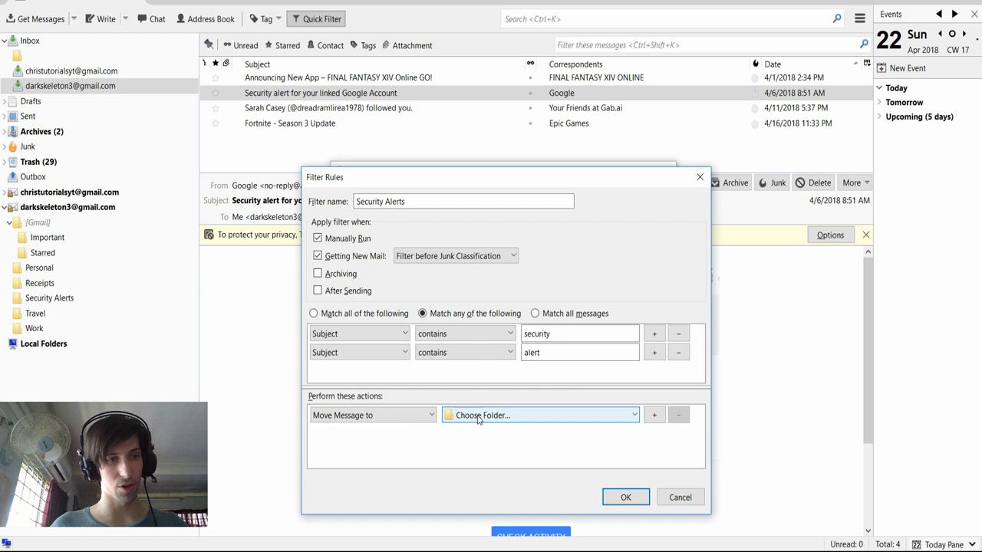
click(478, 419)
mouse_move(506, 467)
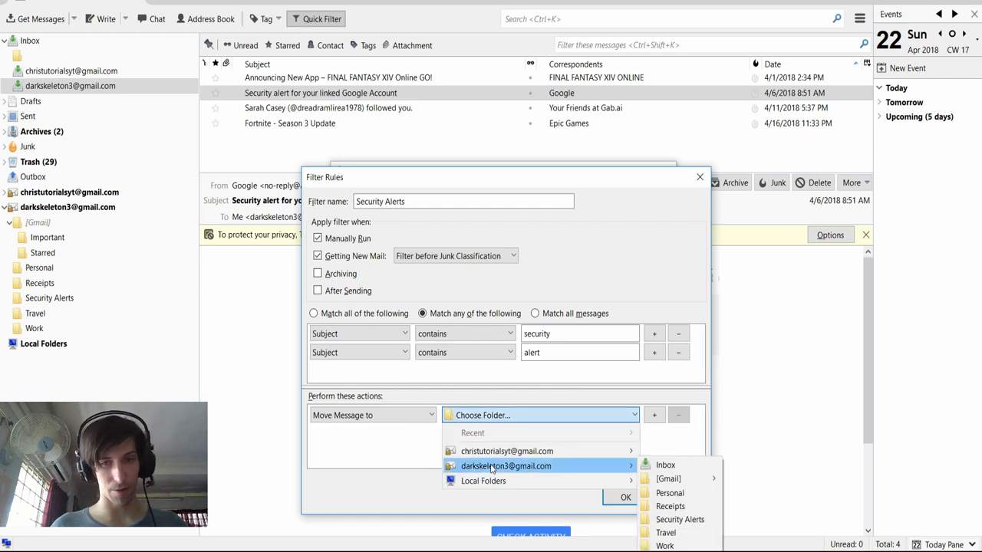
click(679, 519)
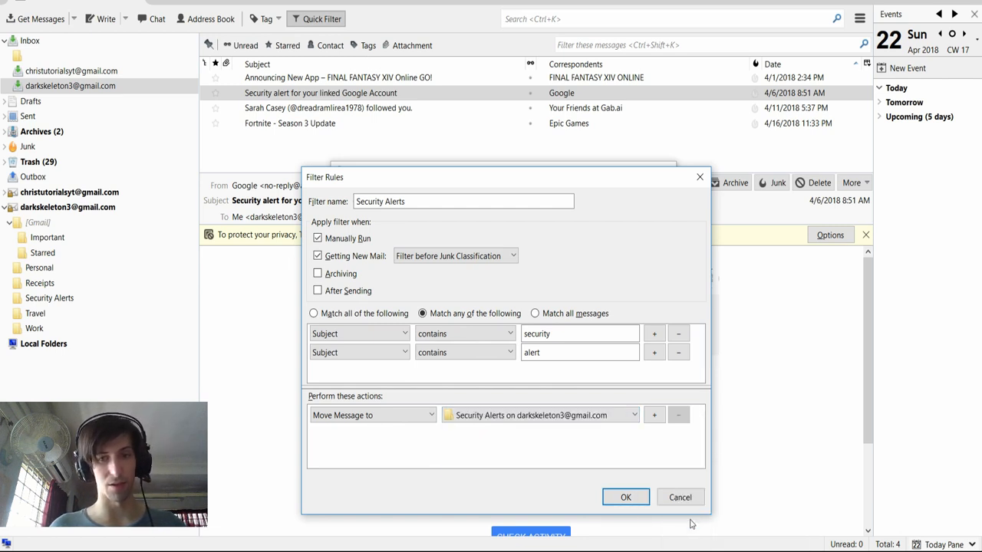
drag(554, 180, 537, 136)
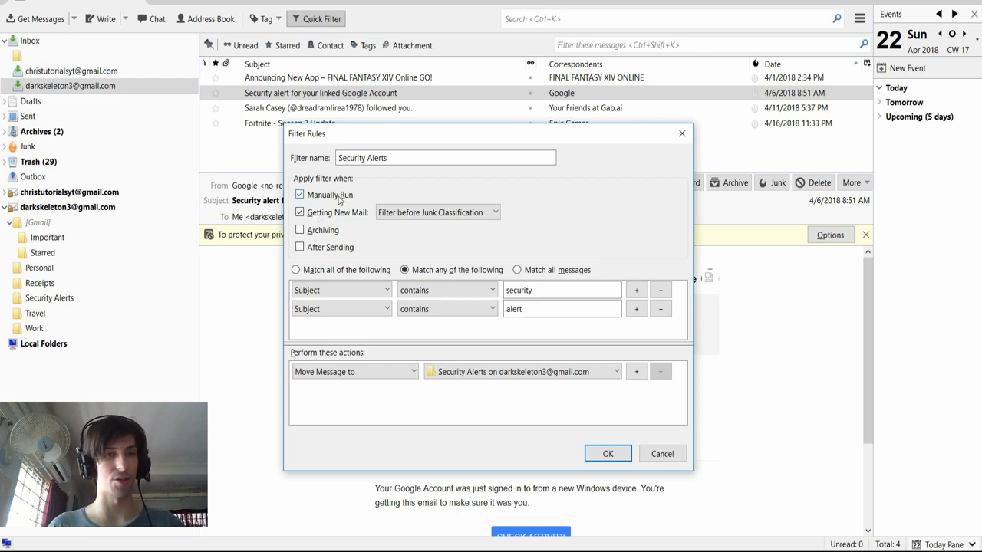
Step: Save the Security Alerts filter and run it on the inbox, moving the security alert message out
click(620, 456)
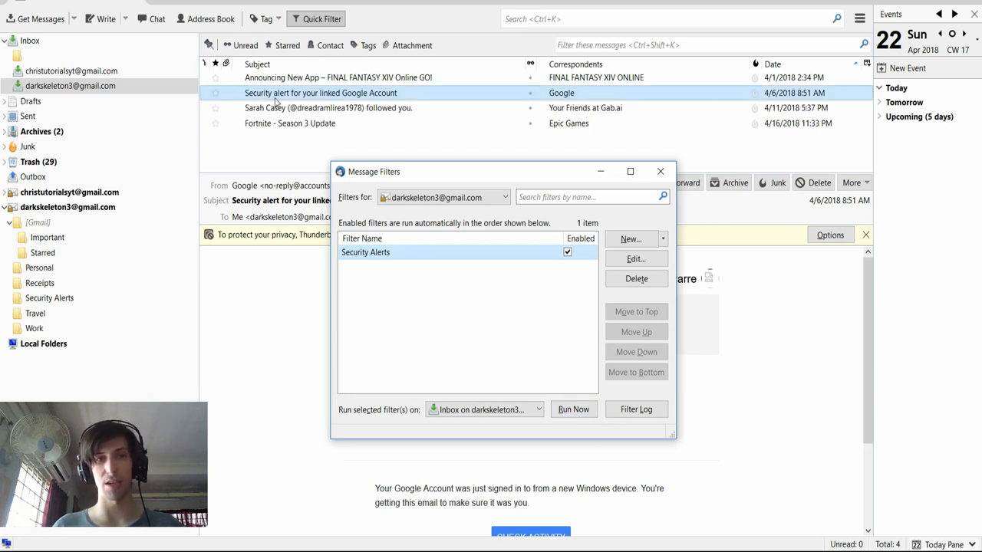
click(255, 93)
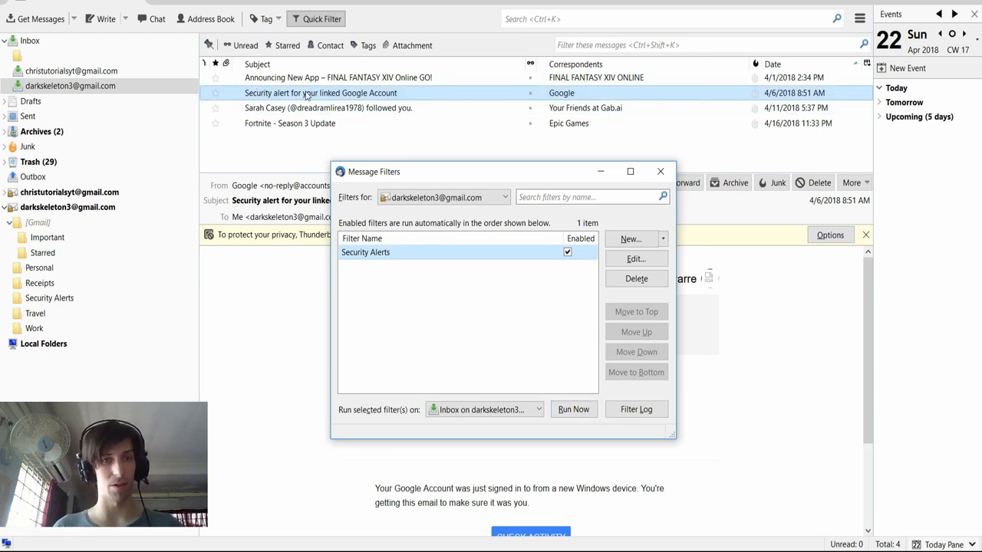
click(461, 323)
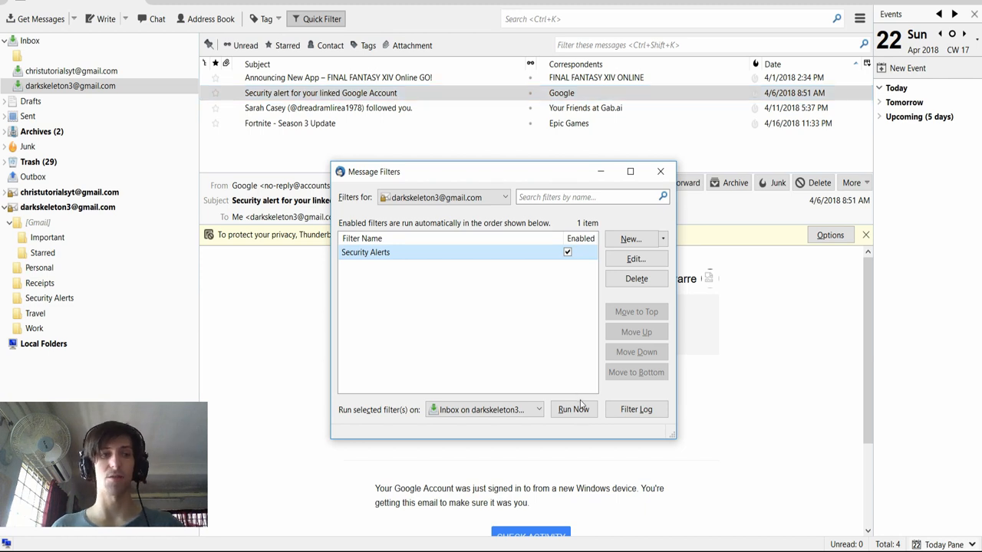
click(574, 408)
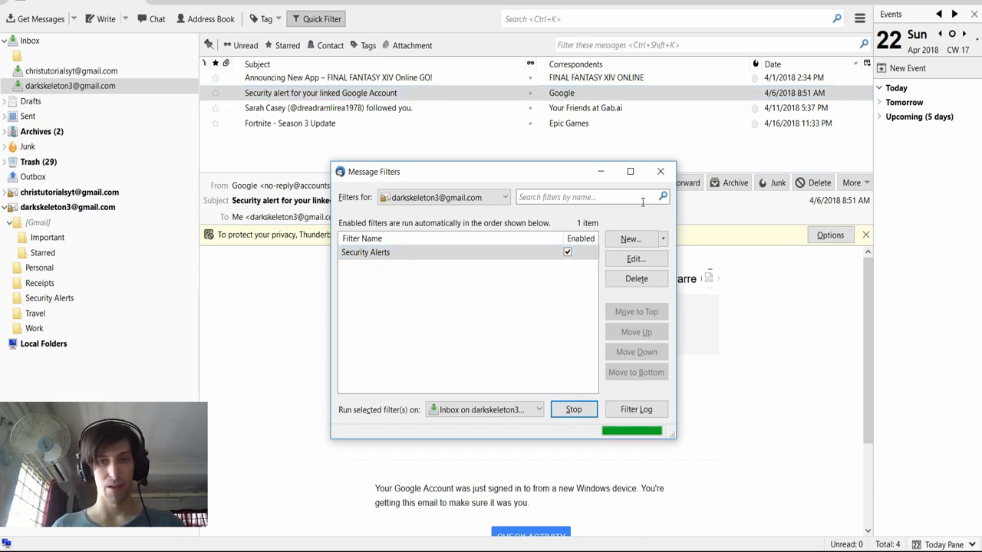
click(231, 98)
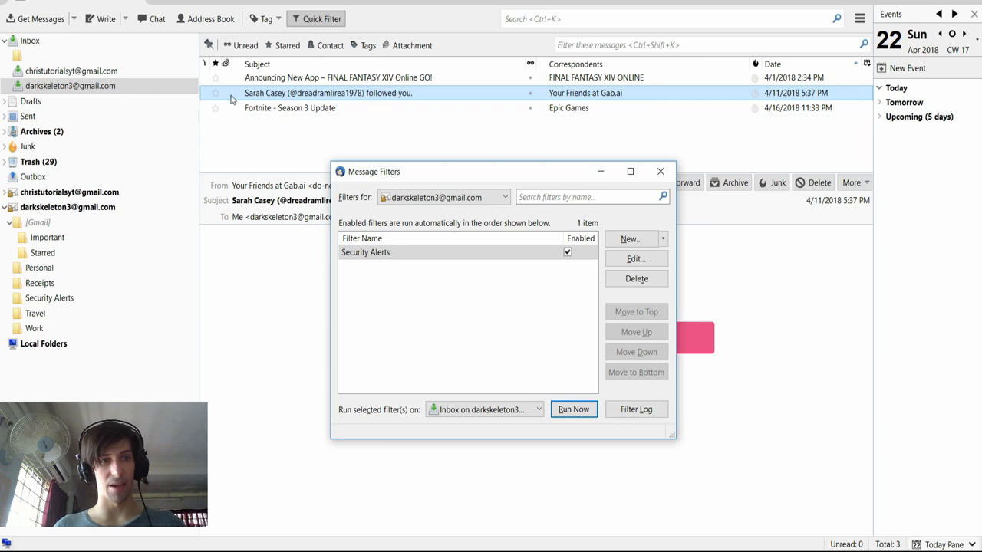
Step: Close Message Filters and view the Security Alerts folder holding the Google alert
click(661, 171)
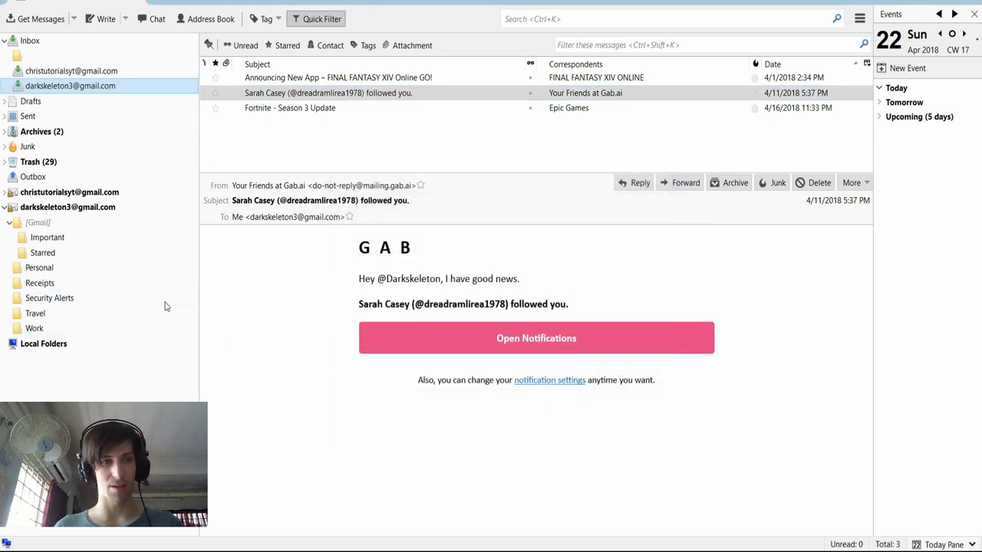
click(153, 299)
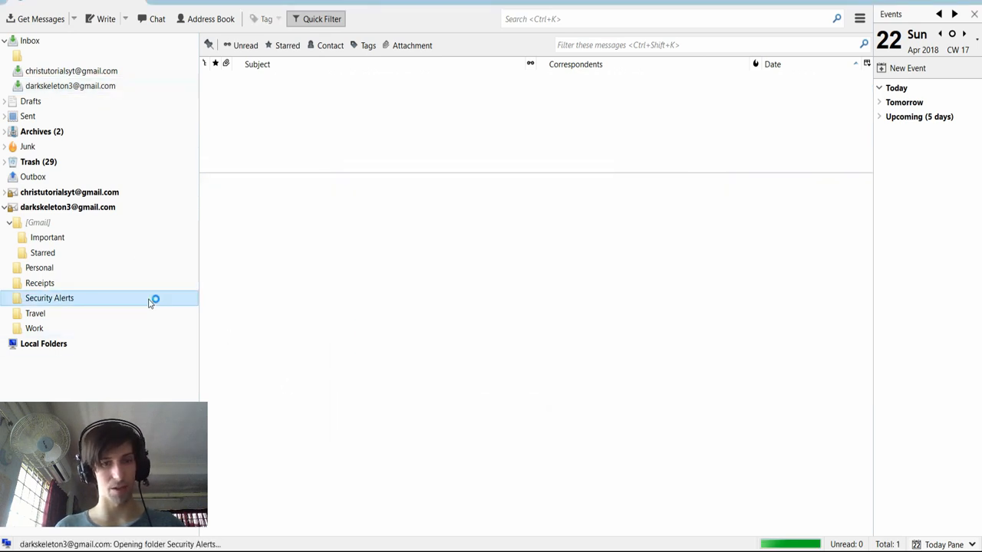